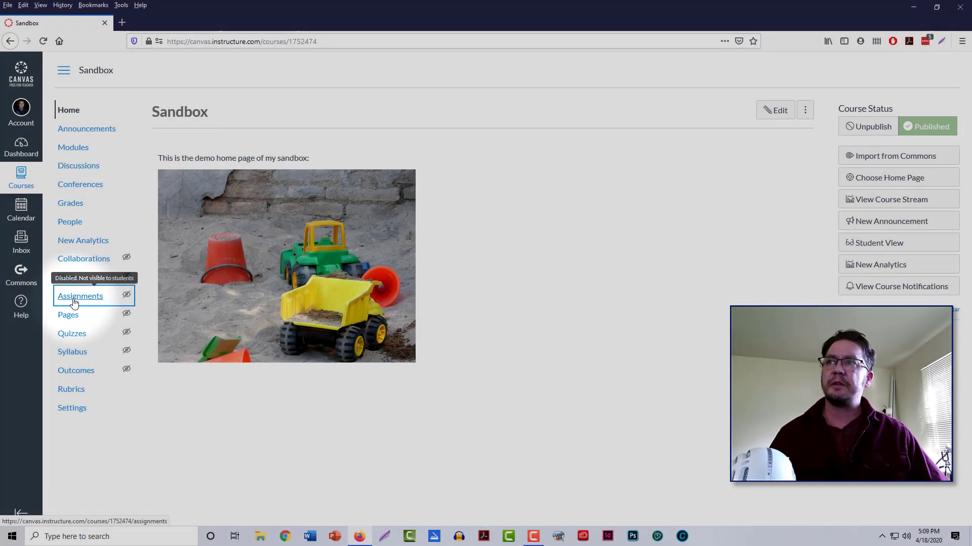
Open the graded discussion "Feminism videos" from the course's assignments list for editing
left_click(75, 298)
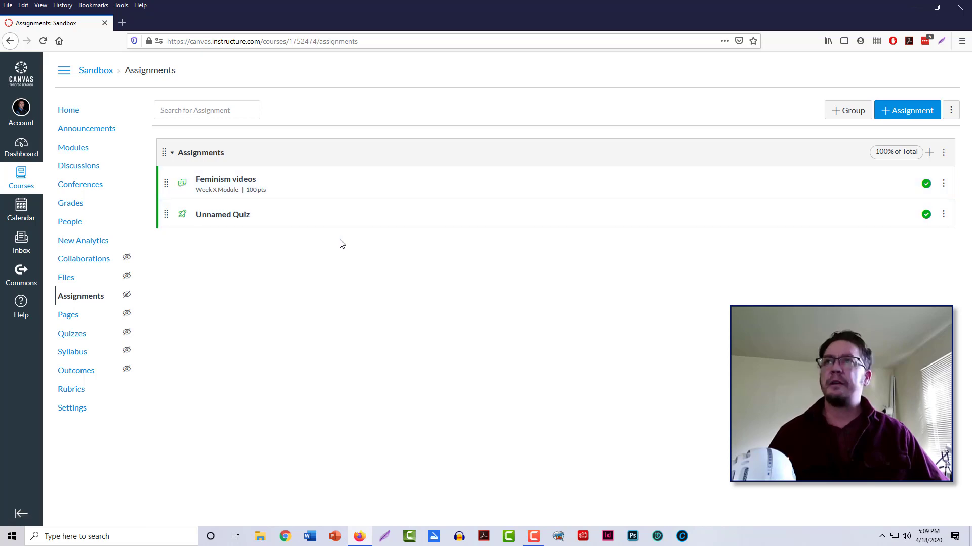
left_click(245, 181)
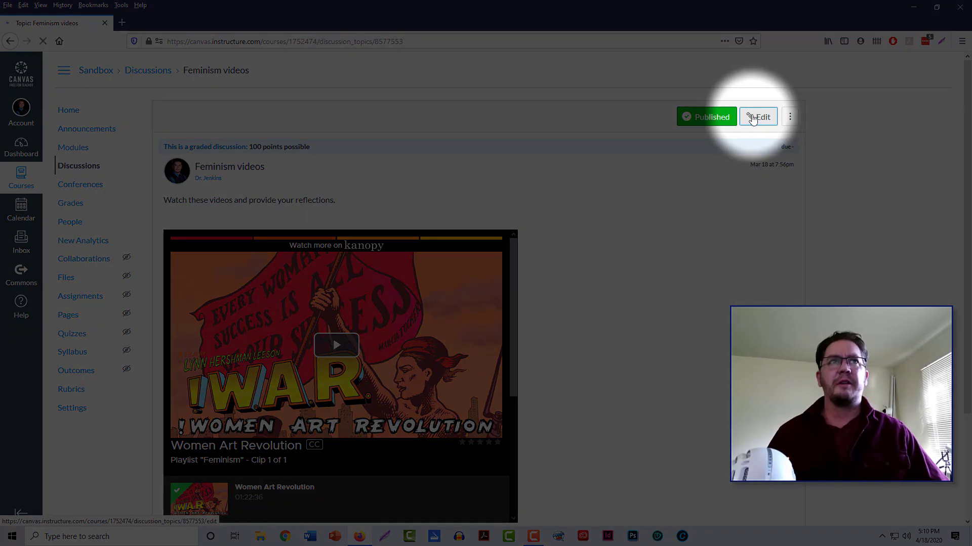
left_click(752, 119)
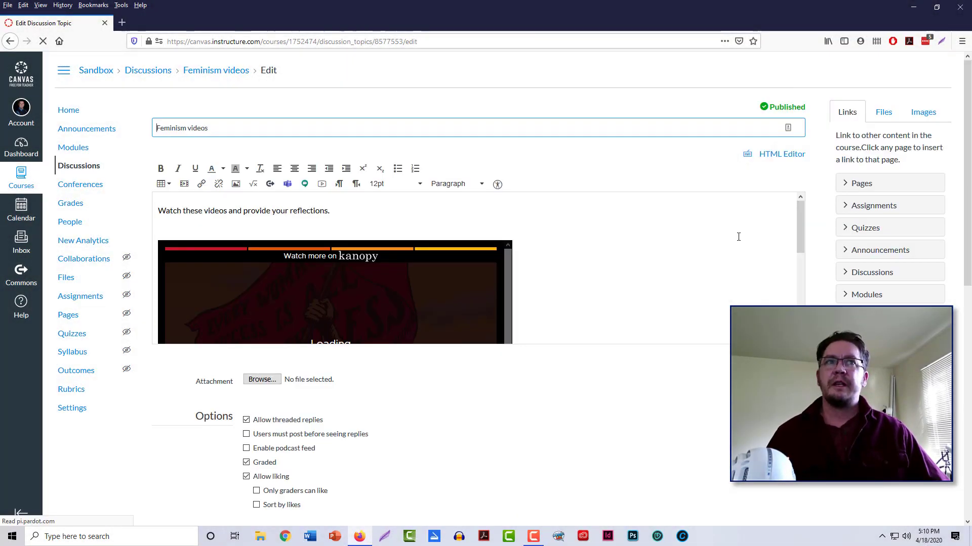
Set the discussion's due date for Everyone to April 20, 2020 at 10:00 pm
scroll(818, 269, "down", 4)
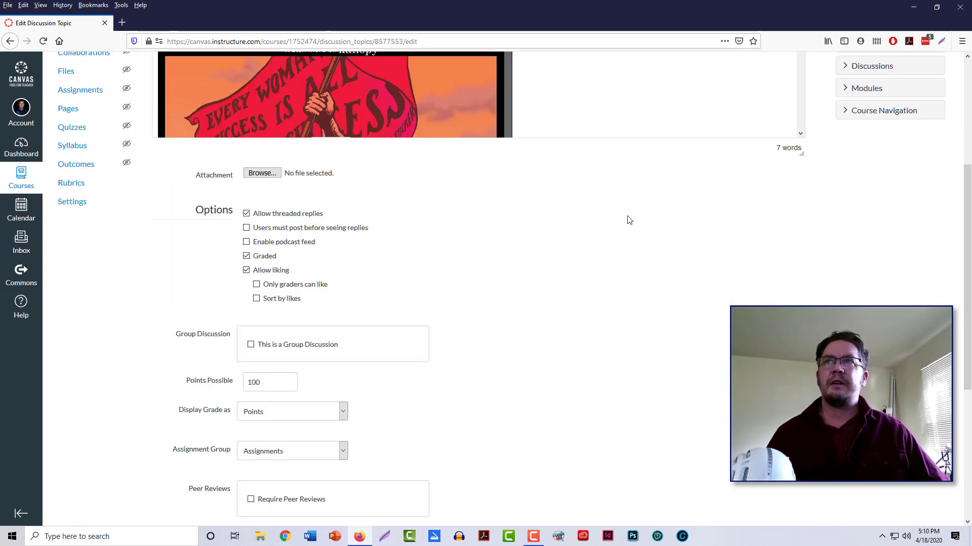
scroll(644, 228, "down", 2)
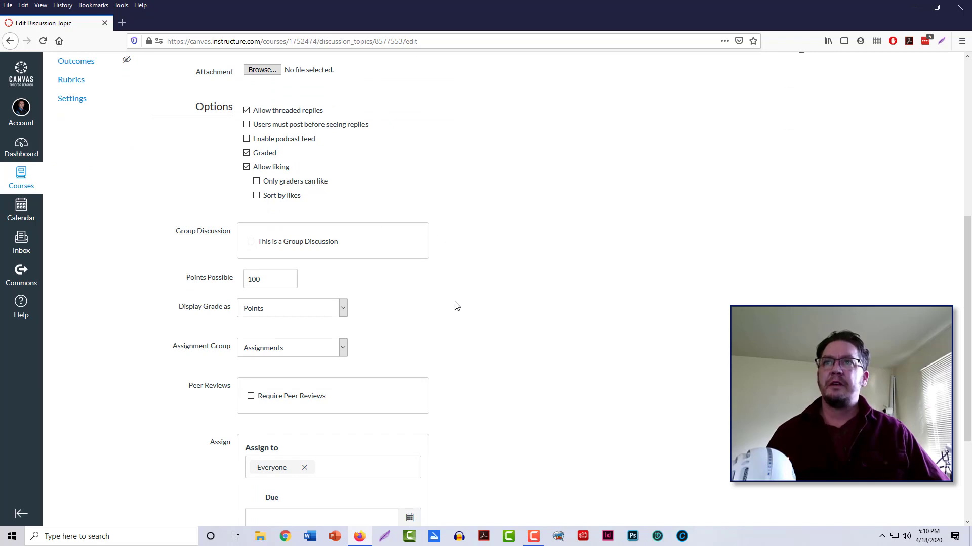
scroll(546, 266, "down", 2)
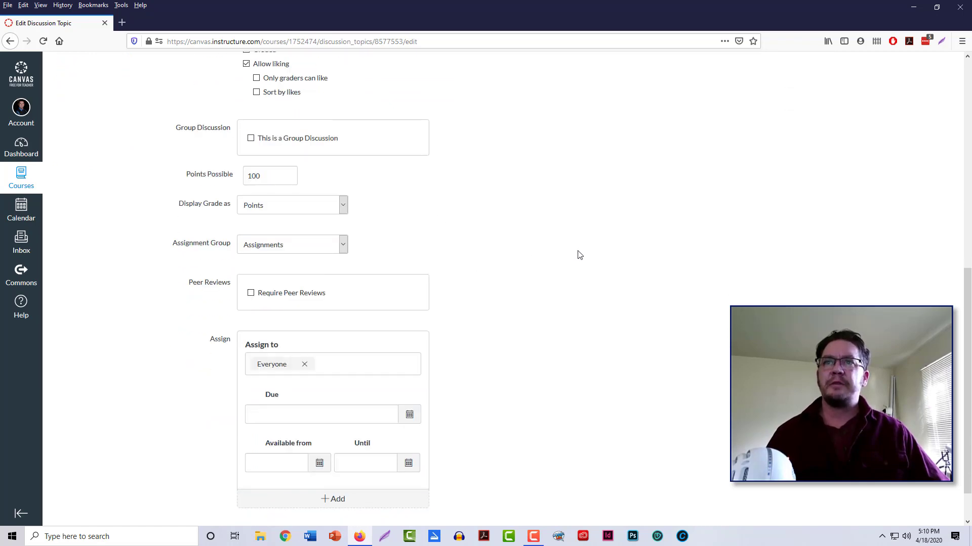
scroll(580, 255, "down", 2)
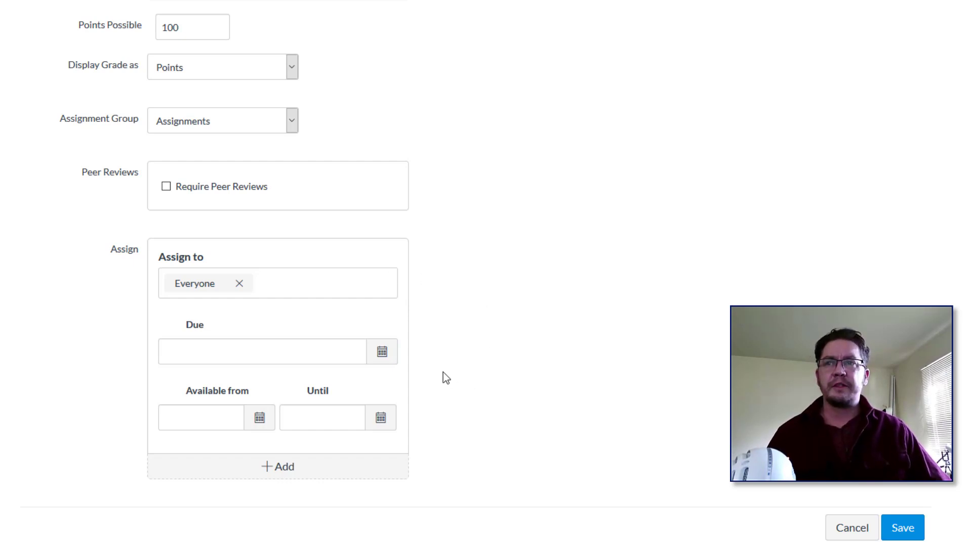
left_click(382, 355)
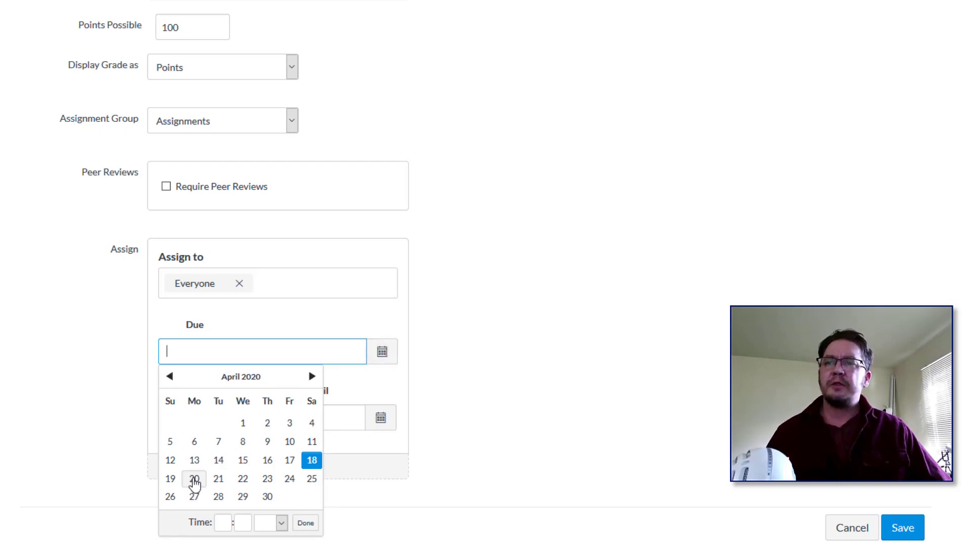
left_click(194, 480)
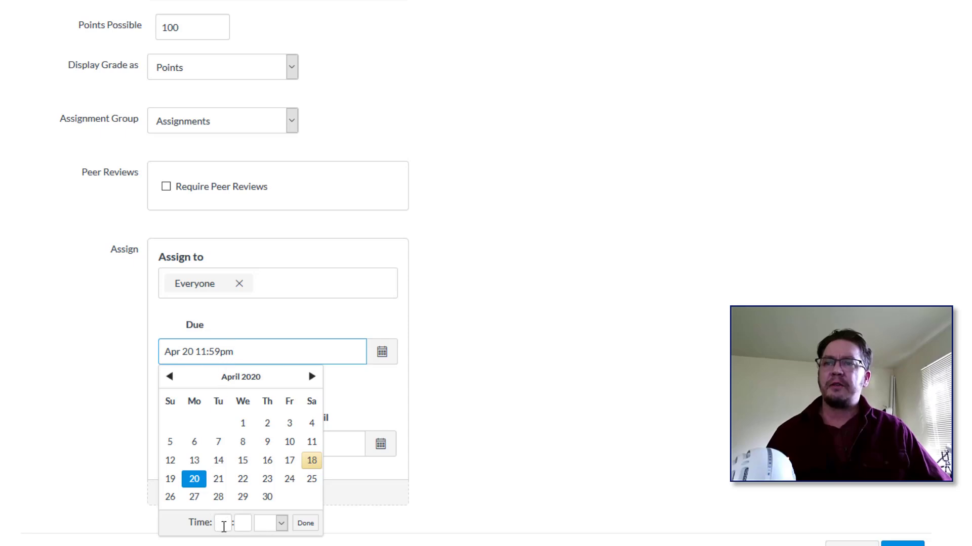
left_click(224, 527)
type("10")
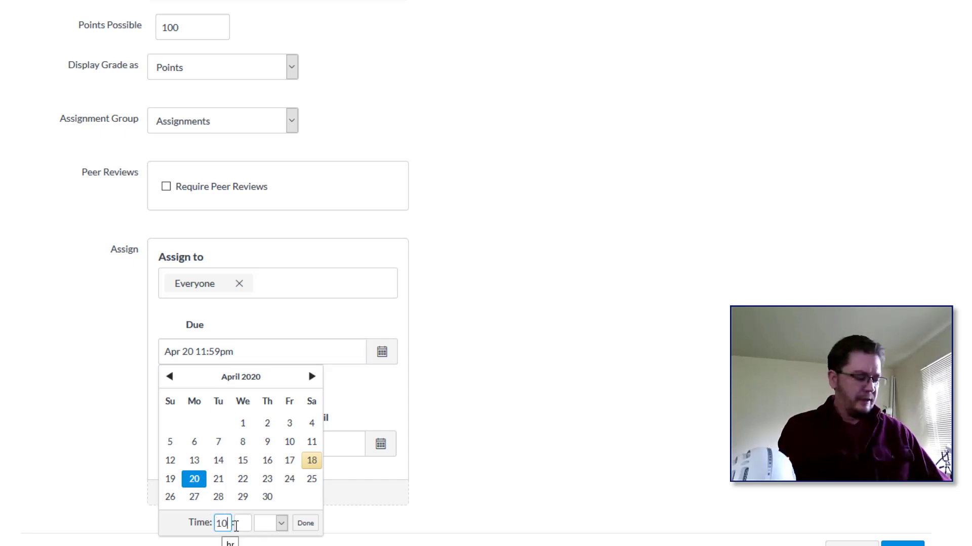
left_click(245, 526)
type("00")
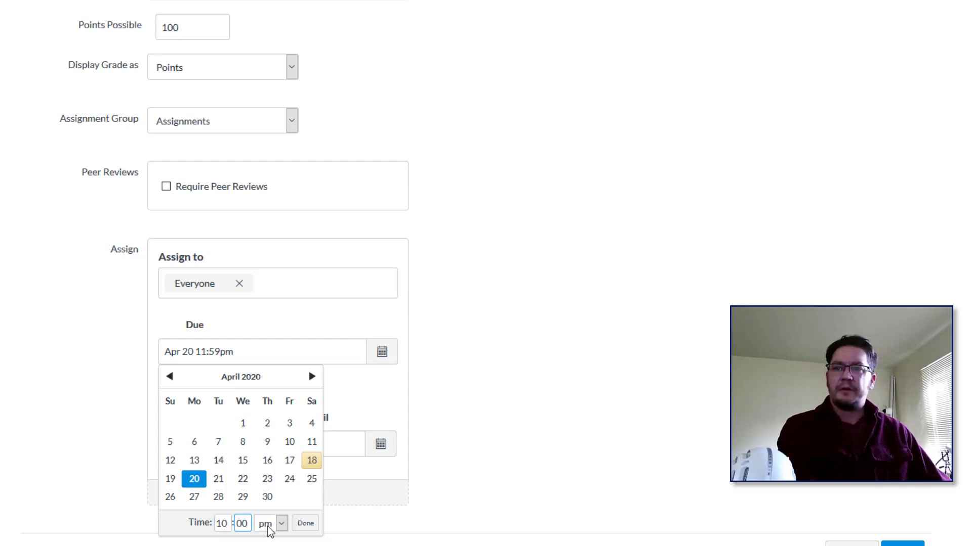
left_click(306, 524)
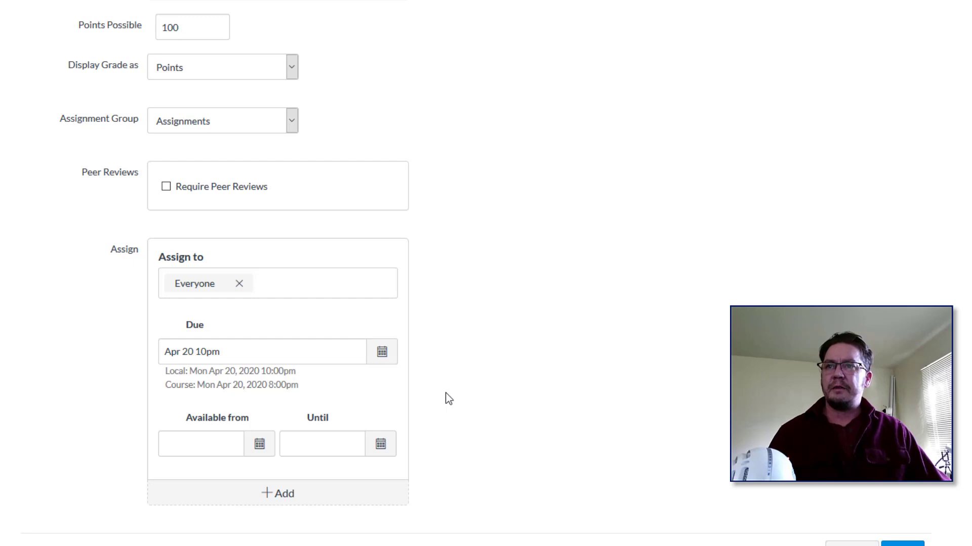
Set the Until date for Everyone to April 20, 2020 at 10:00 pm
left_click(382, 450)
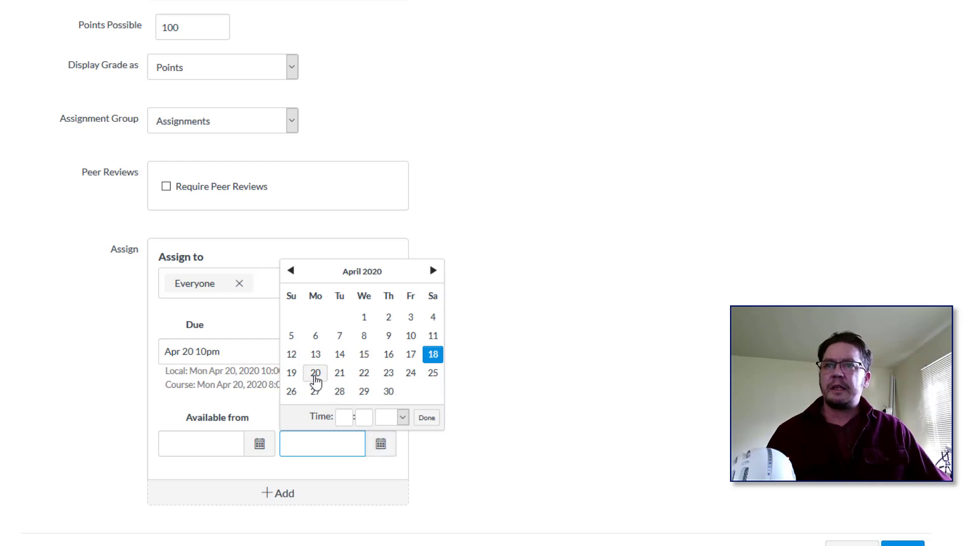
left_click(316, 374)
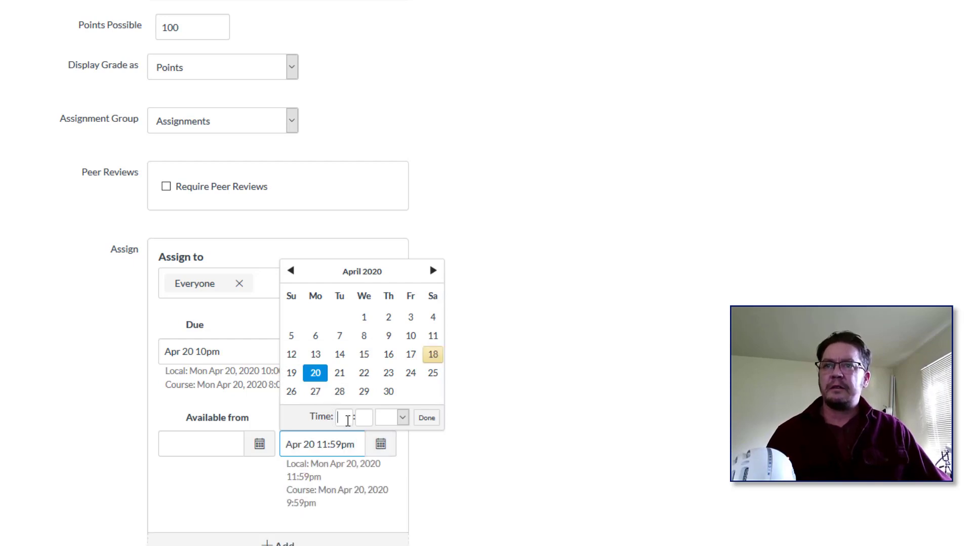
left_click(347, 421)
type("10")
left_click(370, 418)
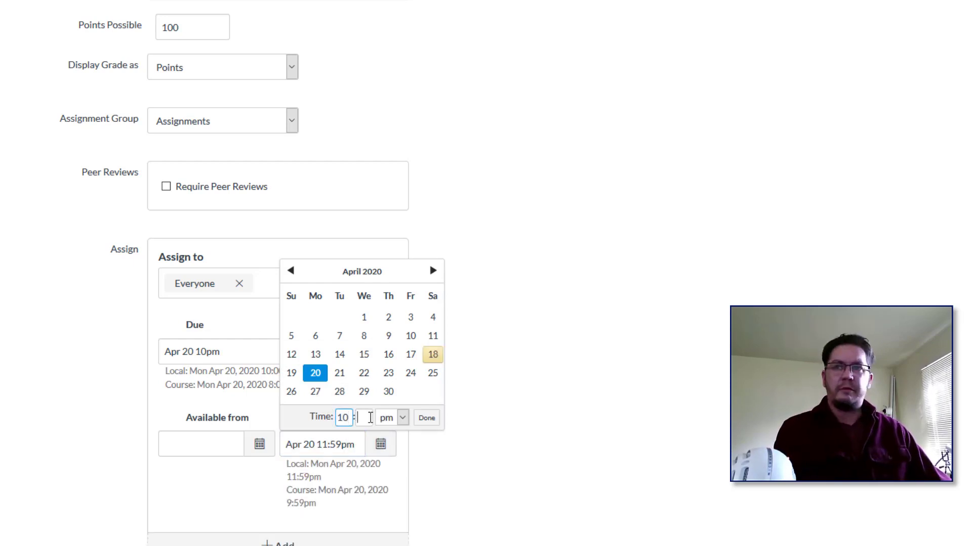
type("00")
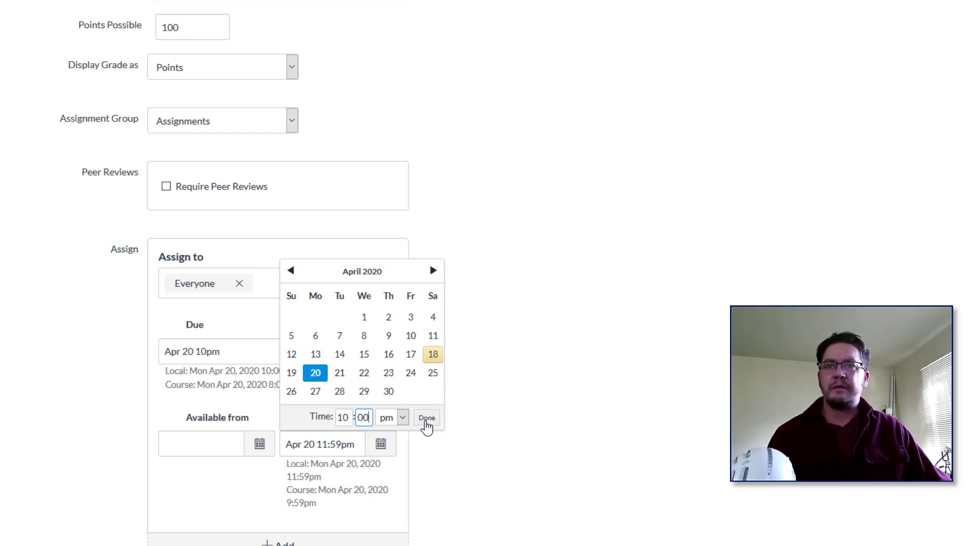
left_click(425, 421)
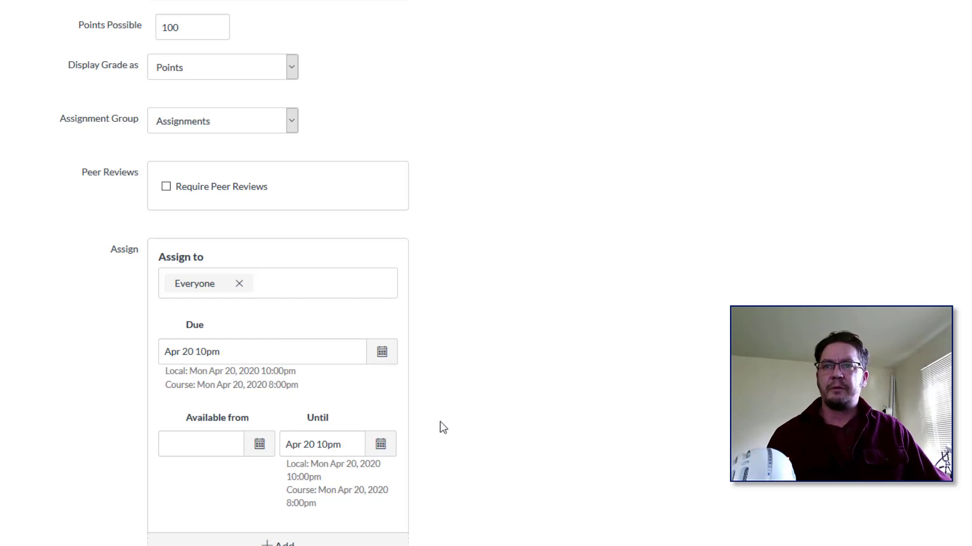
Add a second set of assignment dates and assign it to the first student listed
scroll(439, 422, "down", 2)
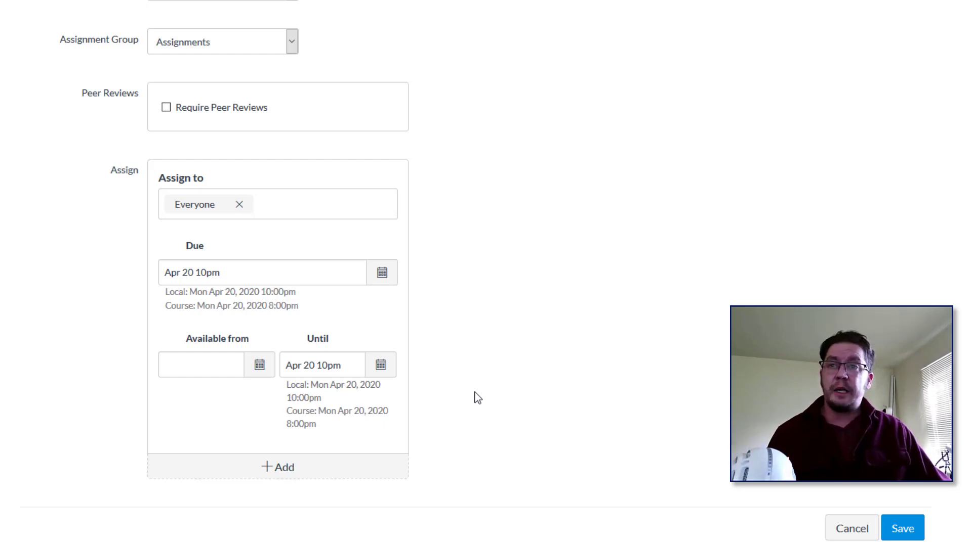
left_click(285, 478)
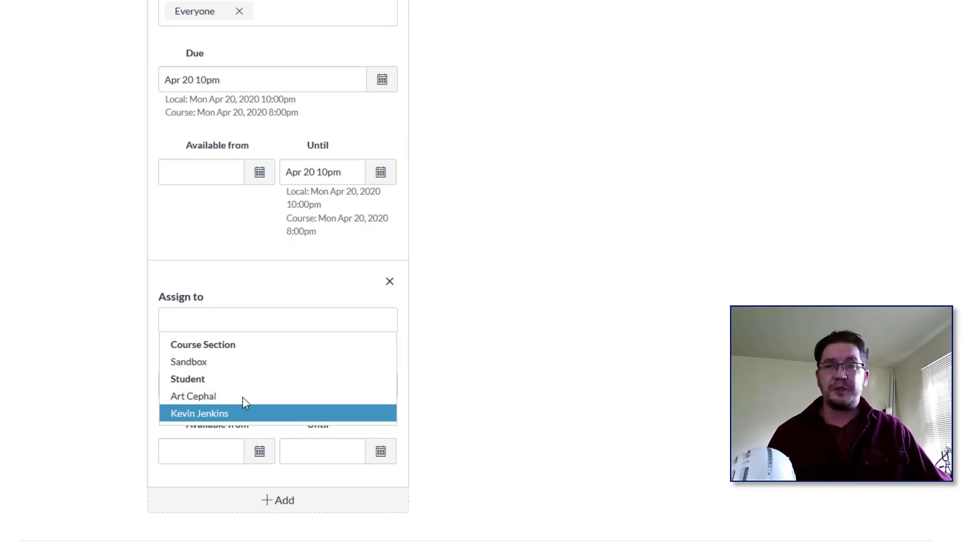
left_click(211, 397)
left_click(339, 348)
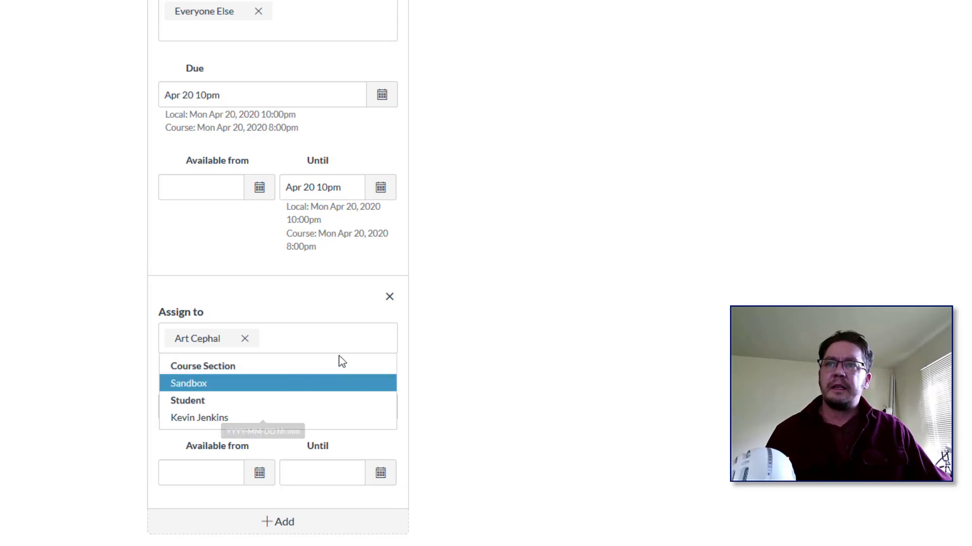
left_click(448, 355)
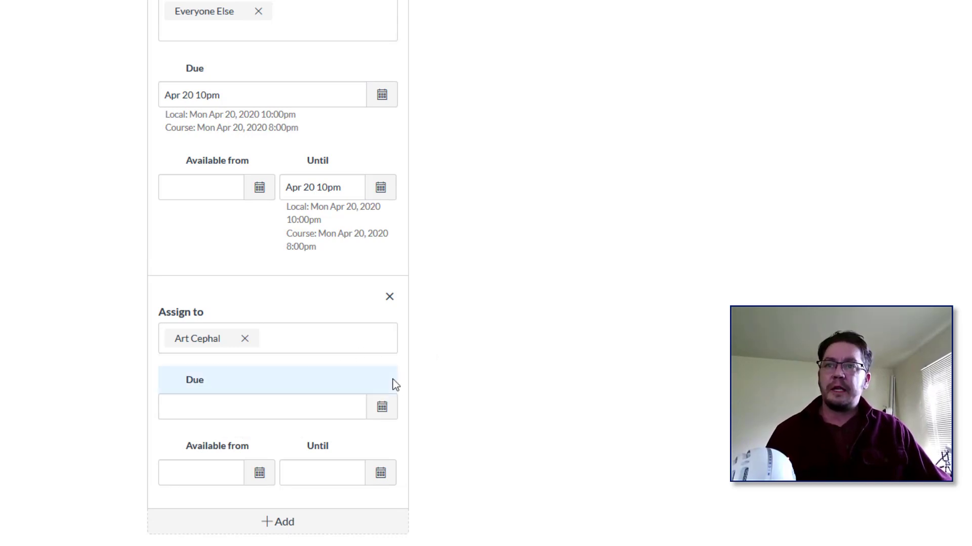
Set the individual student's due date to April 22, 2020 at 10:00 pm
left_click(382, 408)
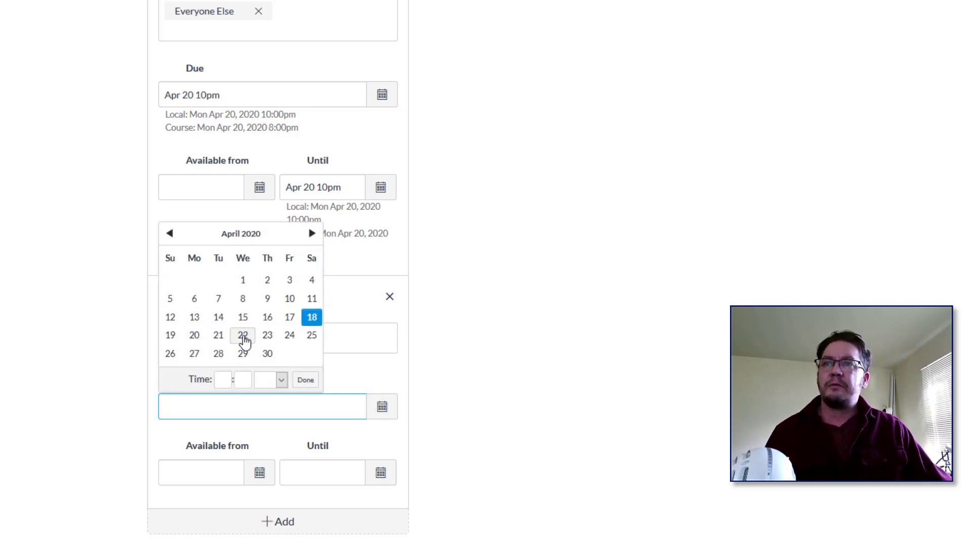
left_click(243, 336)
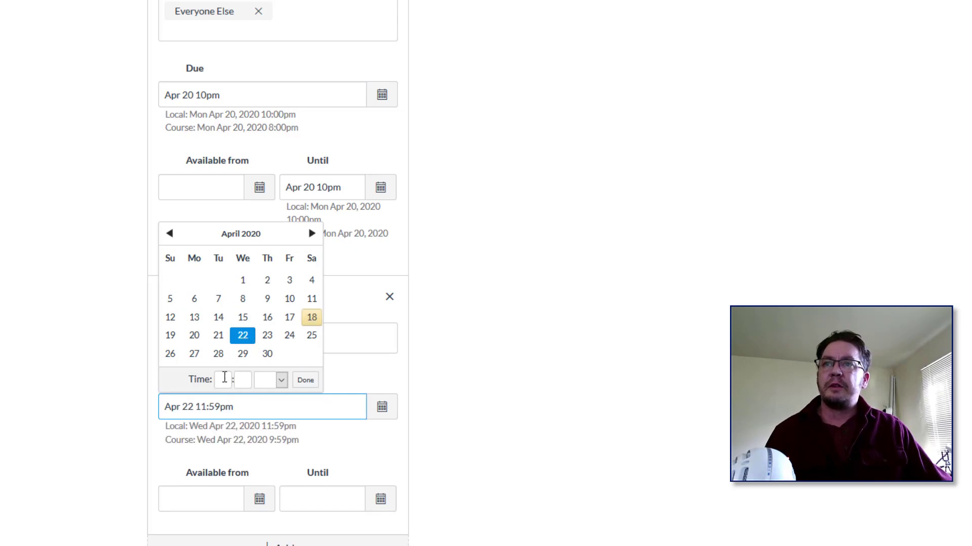
left_click(225, 379)
type("10")
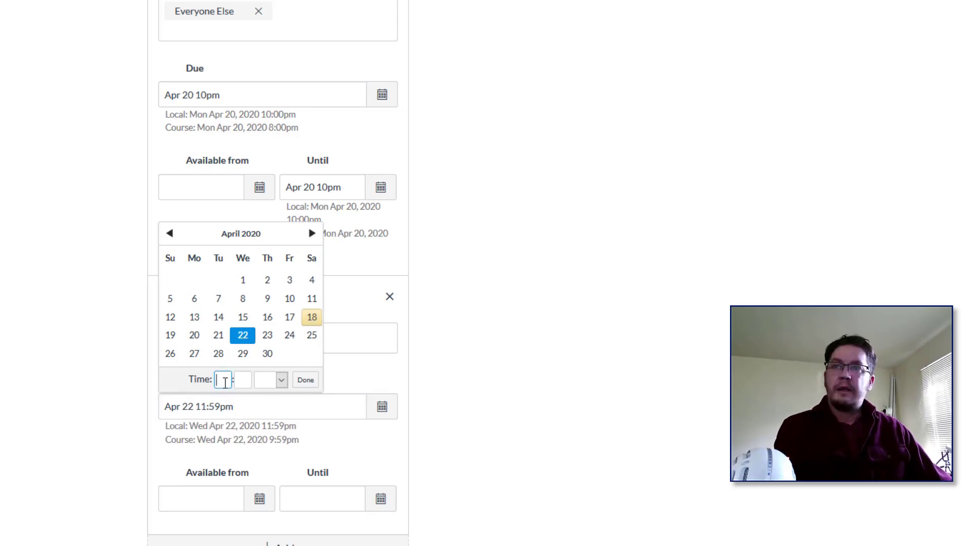
left_click(242, 383)
type("00")
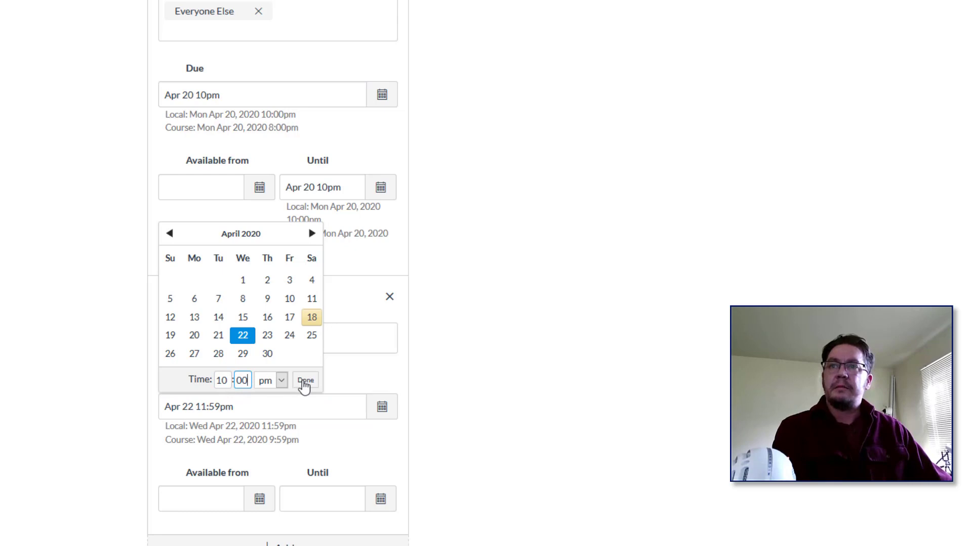
left_click(304, 384)
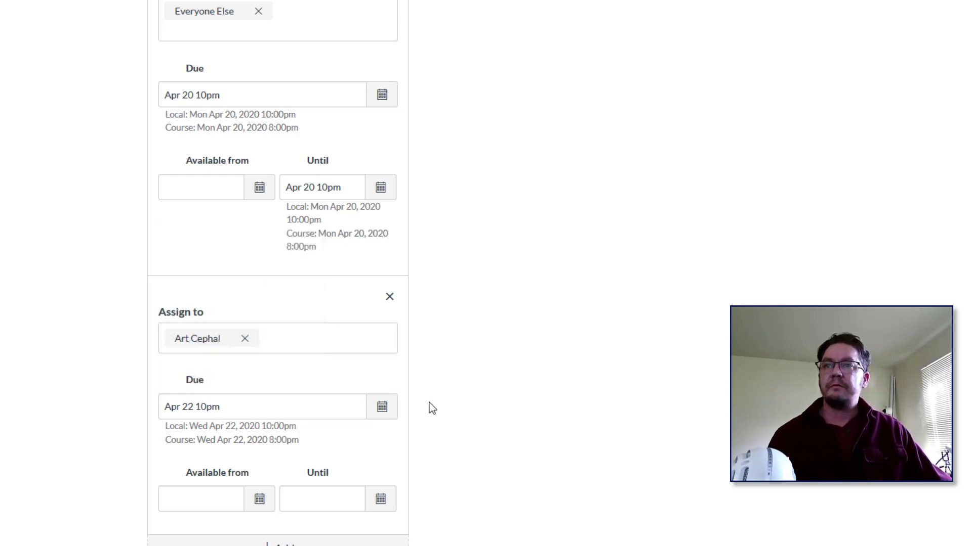
Set the individual student's Until date to April 22, 2020 at 10:00 pm
scroll(390, 445, "down", 2)
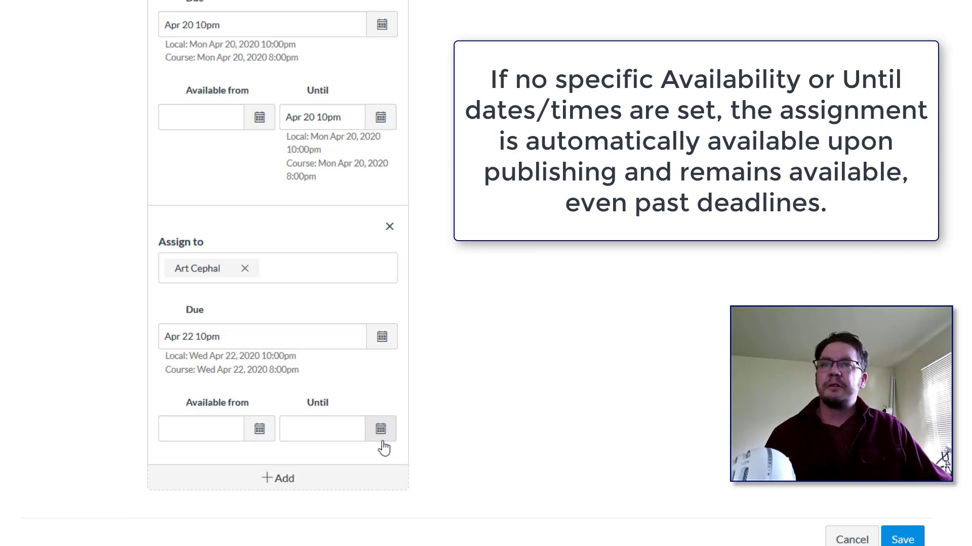
left_click(380, 430)
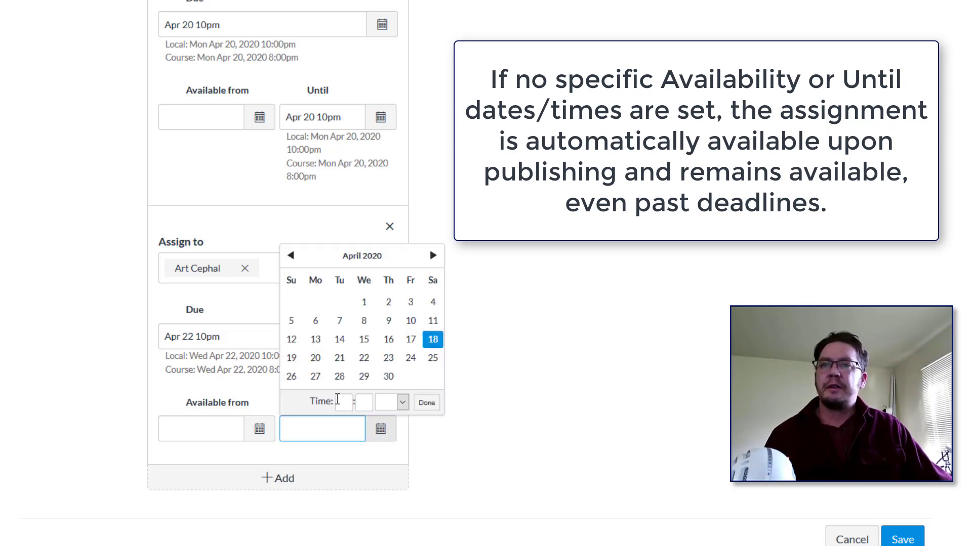
left_click(363, 357)
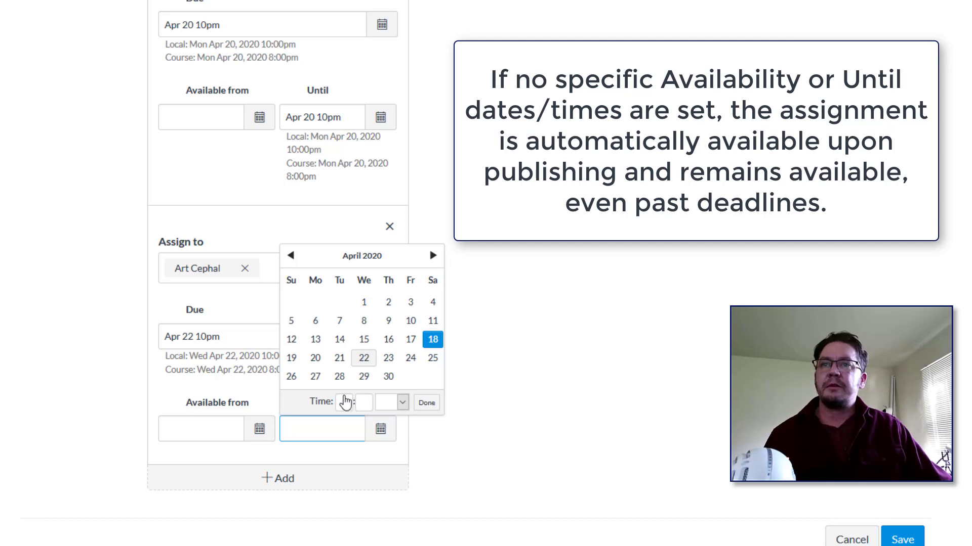
left_click(344, 401)
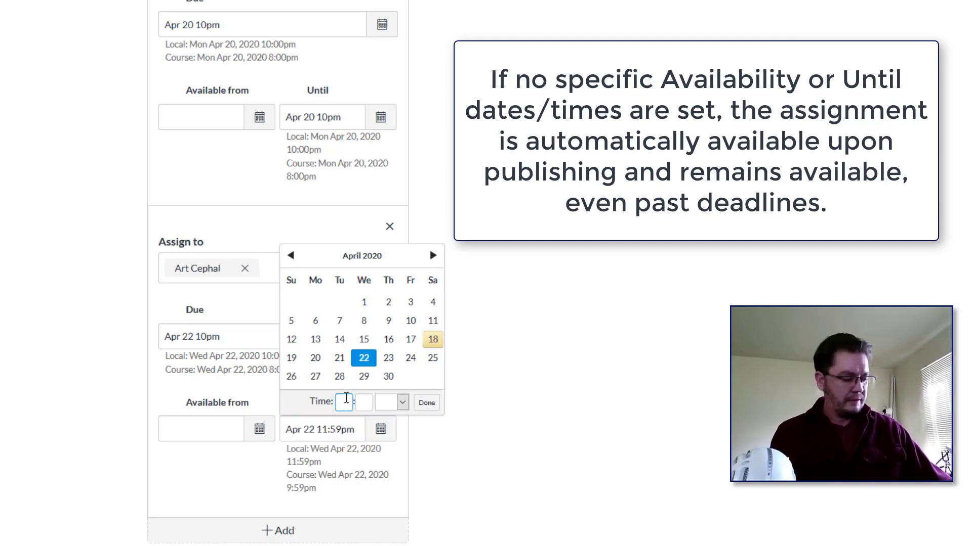
type("10")
key("Tab")
type("00")
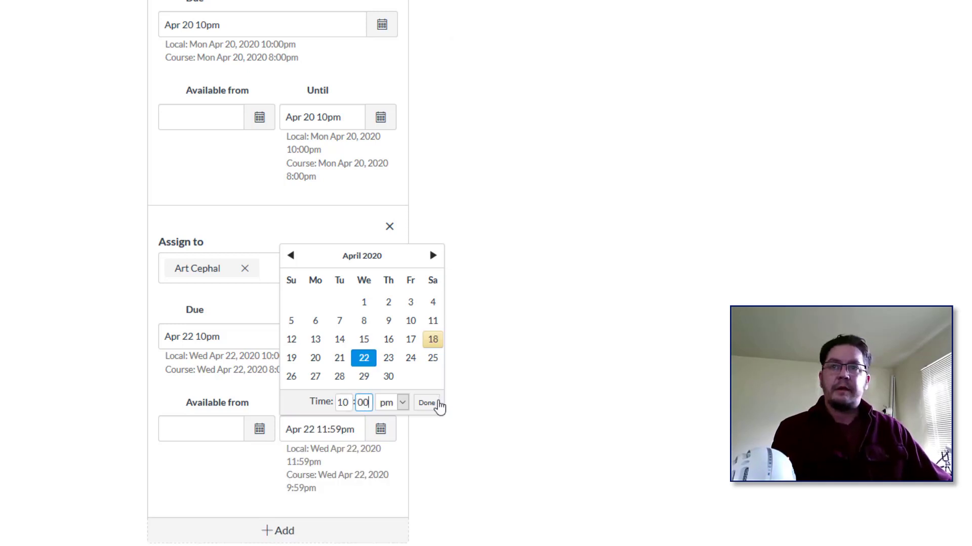
left_click(429, 404)
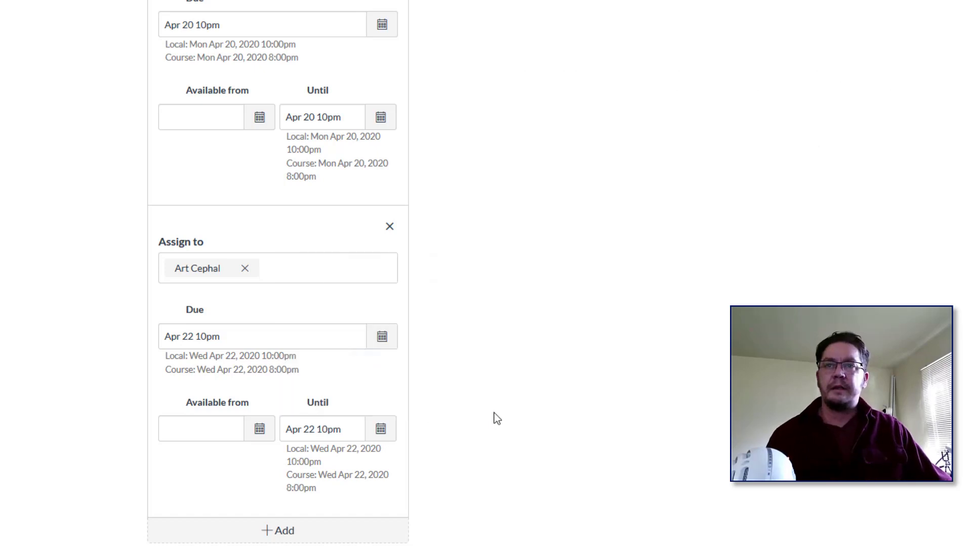
Add a third set of assignment dates and assign it to the remaining student listed
scroll(496, 418, "down", 2)
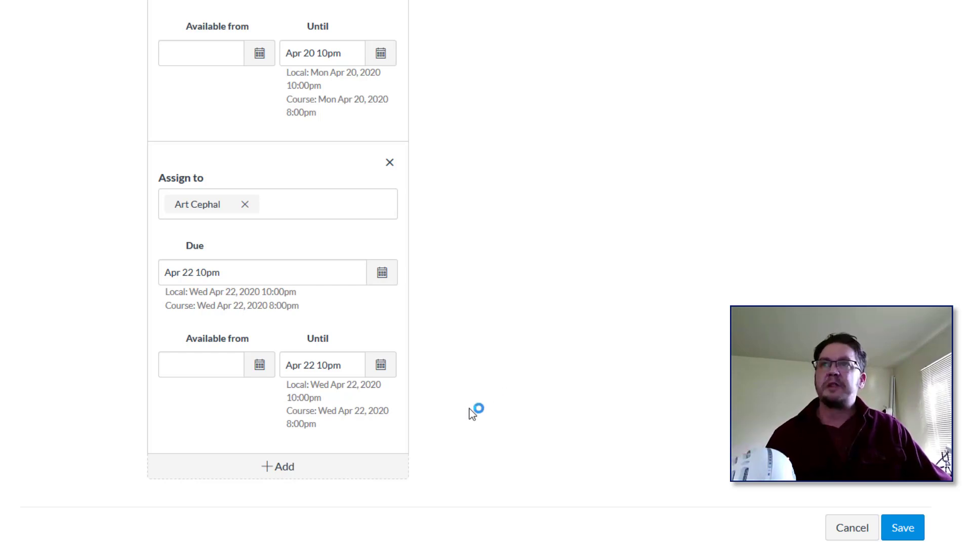
left_click(291, 467)
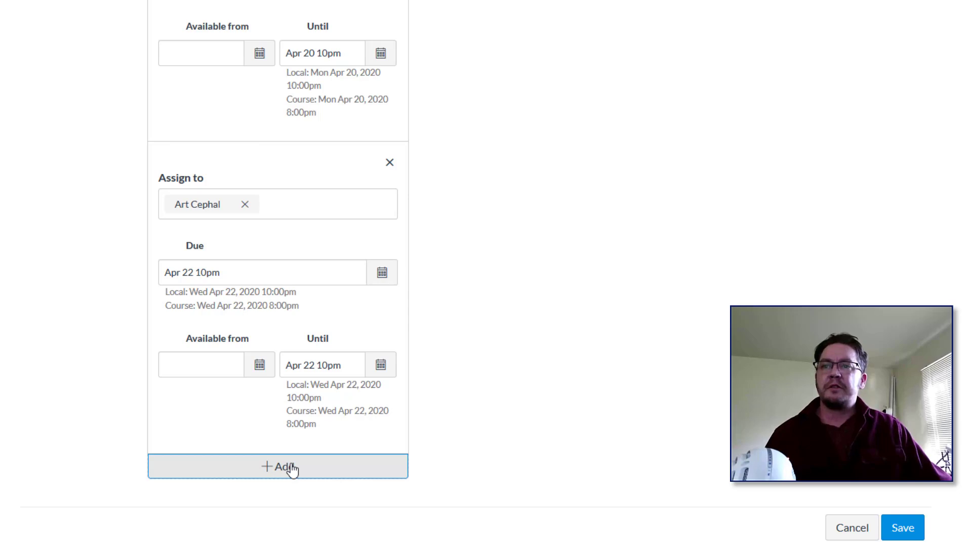
scroll(296, 464, "down", 3)
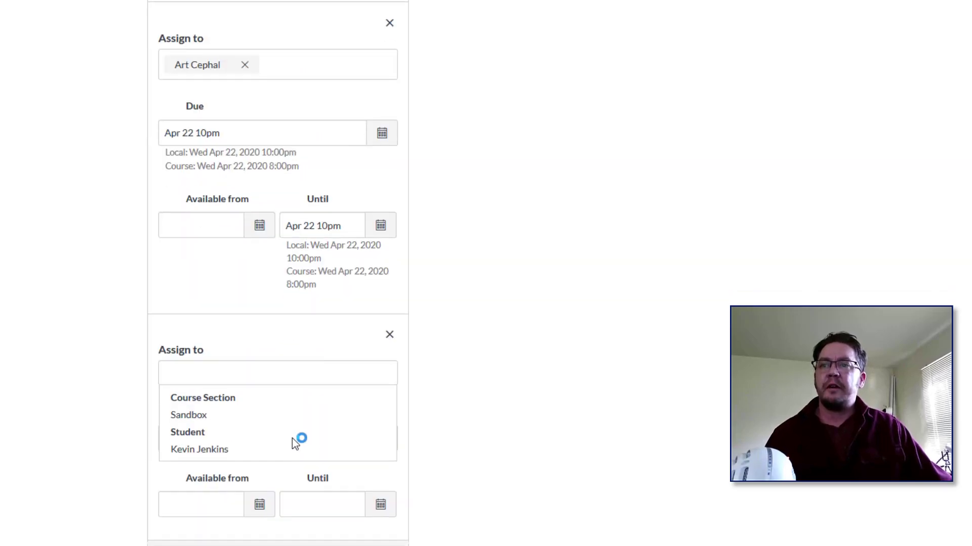
left_click(202, 452)
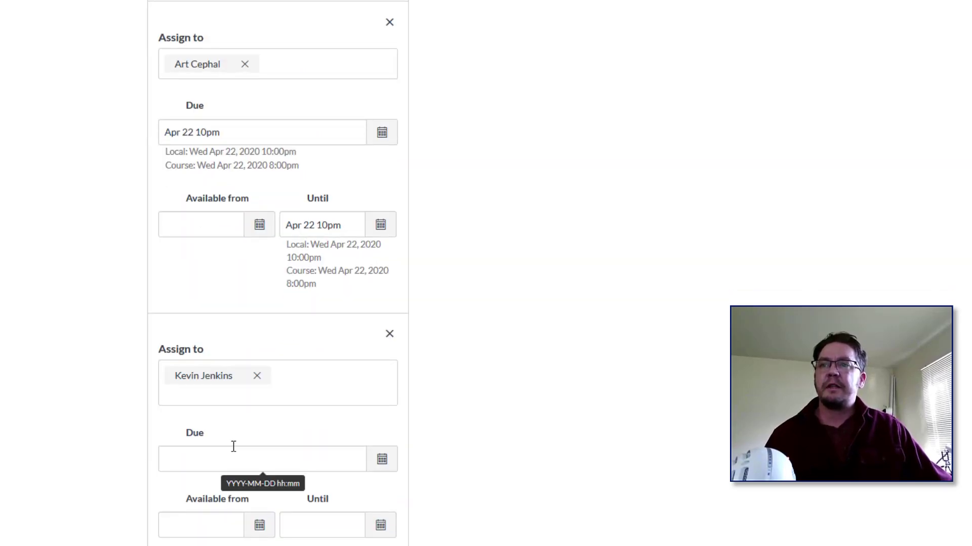
left_click(451, 424)
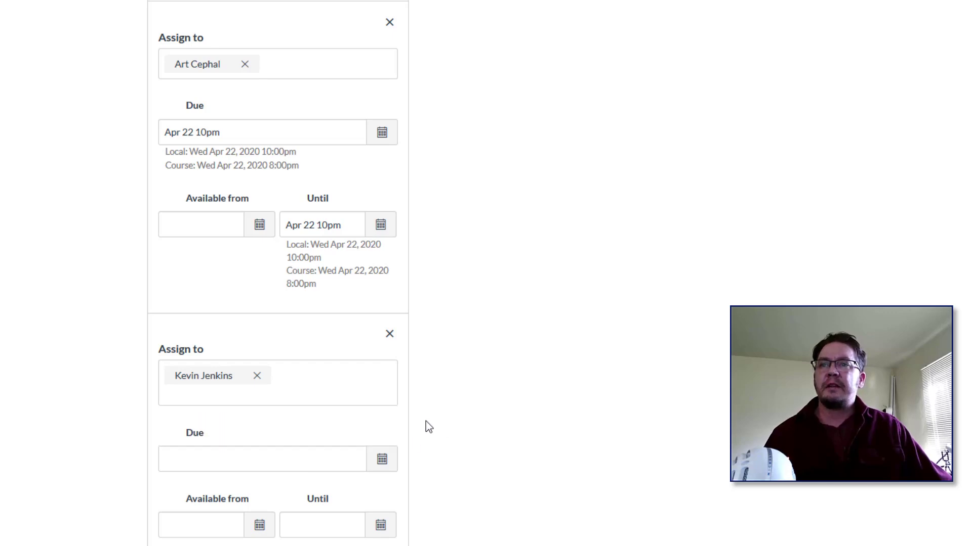
Set the second individual student's due date to April 21, 2020 at 10:00 pm
left_click(382, 461)
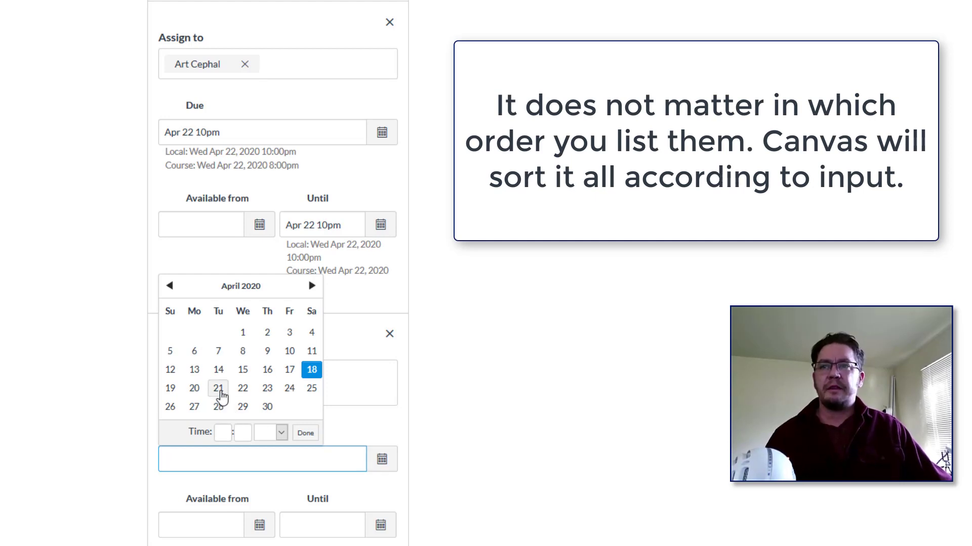
left_click(218, 388)
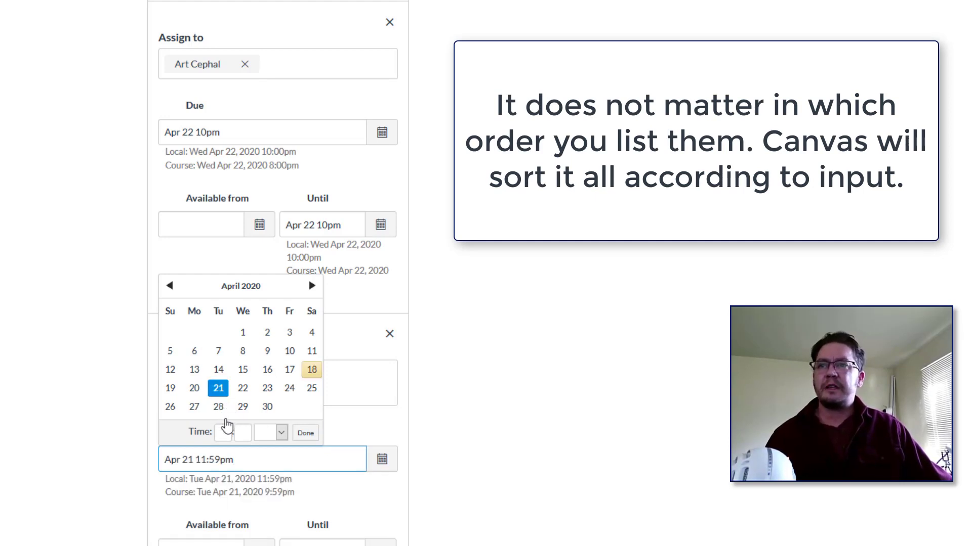
left_click(223, 433)
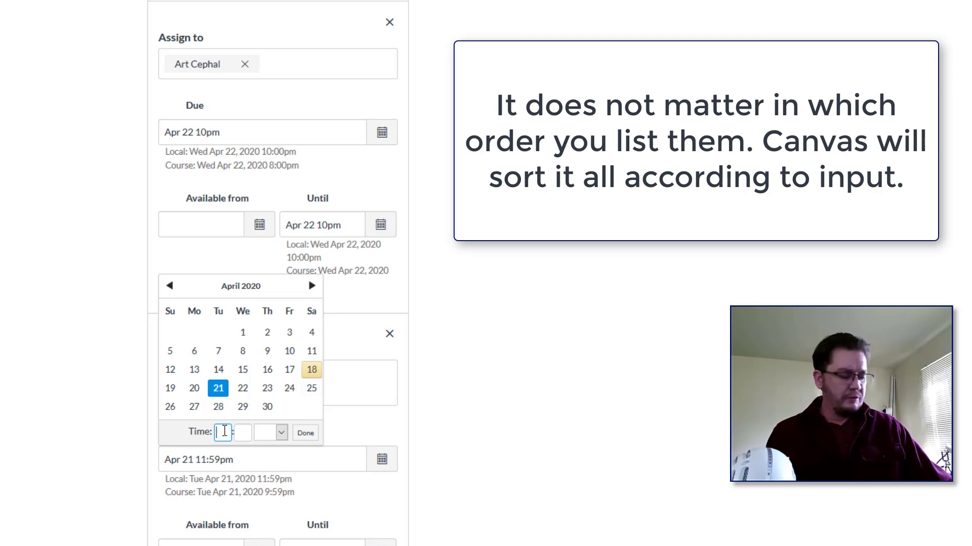
type("10")
left_click(244, 433)
type("00")
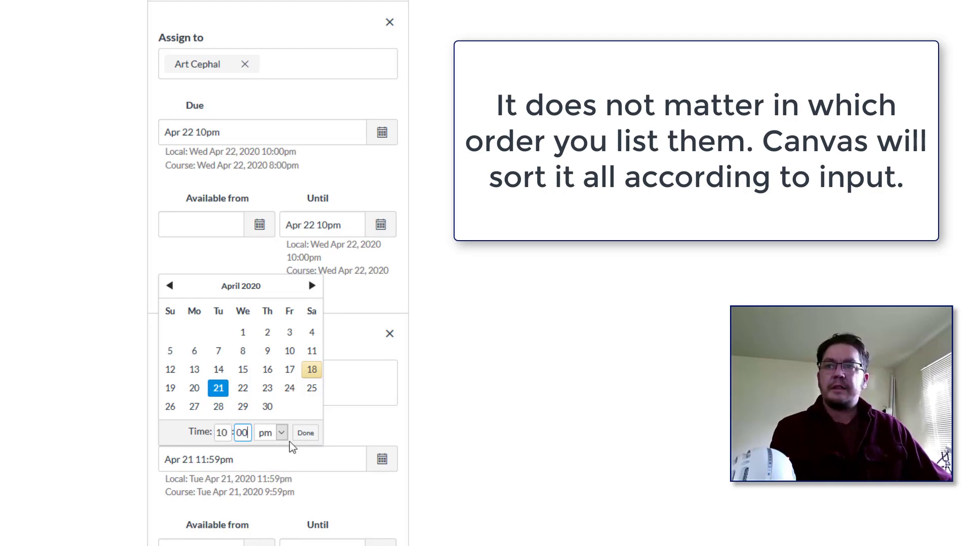
left_click(309, 435)
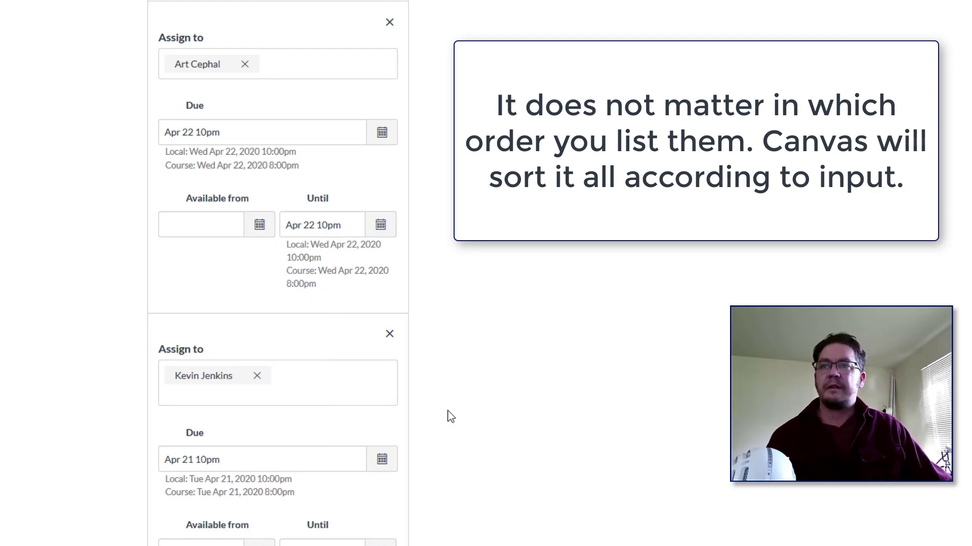
Set the second individual student's Until date to April 21, 2020 at 10:00 pm and save the discussion
scroll(450, 416, "down", 2)
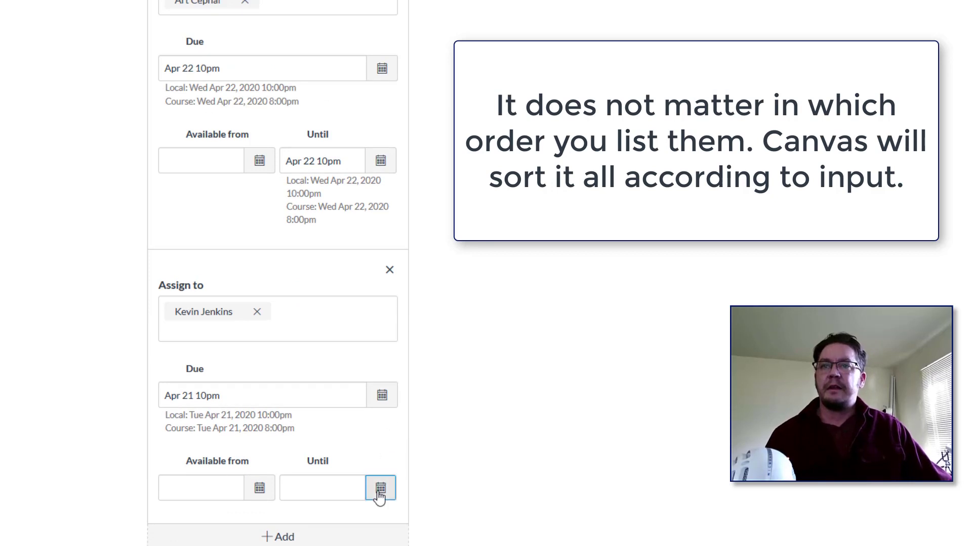
left_click(378, 492)
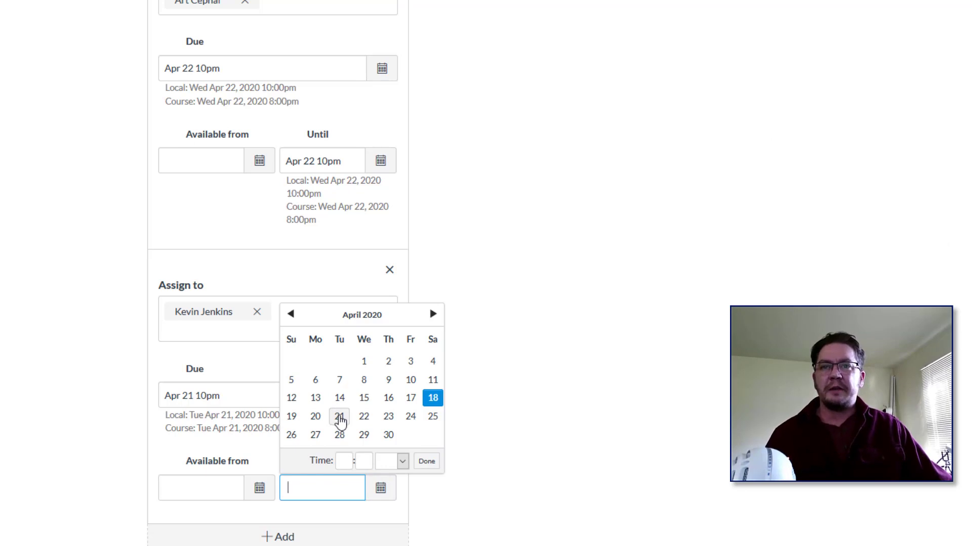
left_click(339, 416)
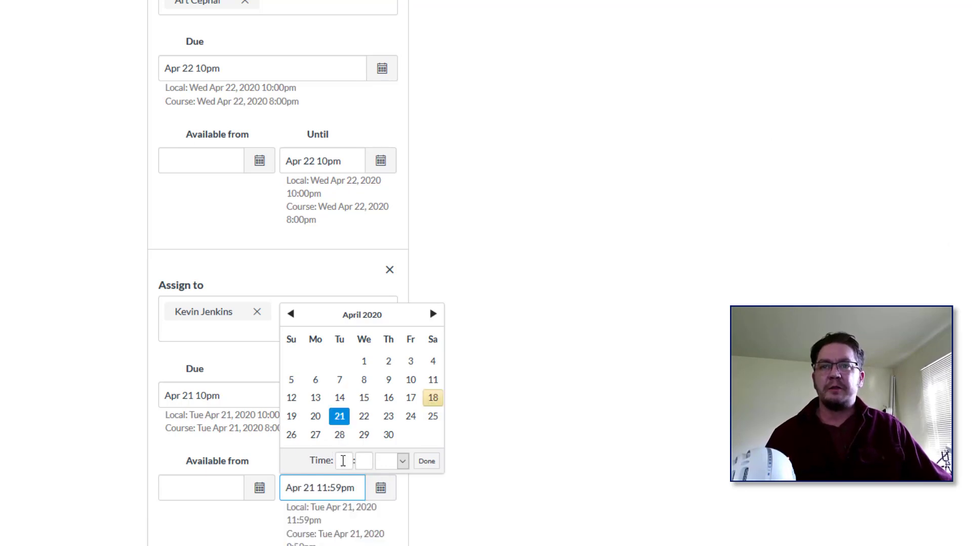
left_click(344, 462)
type("10")
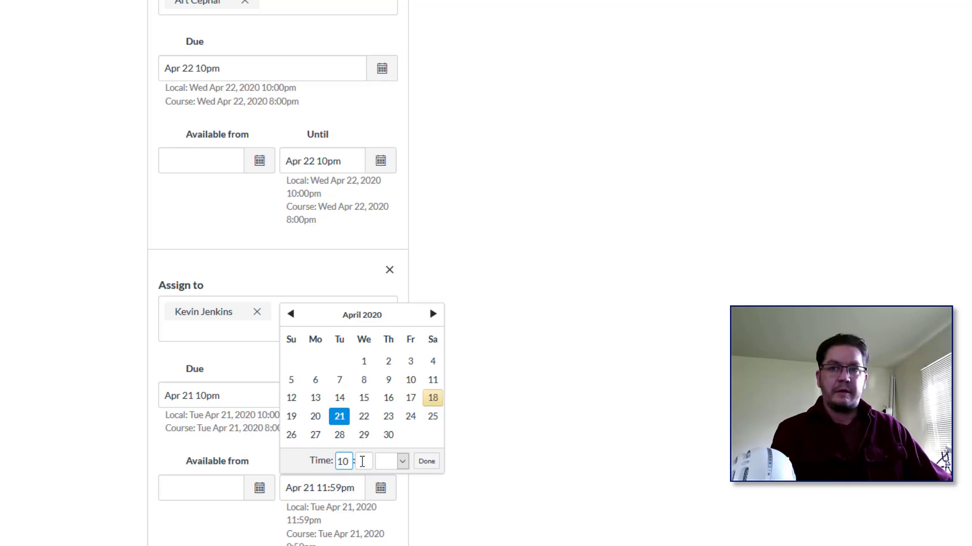
left_click(362, 461)
type("00")
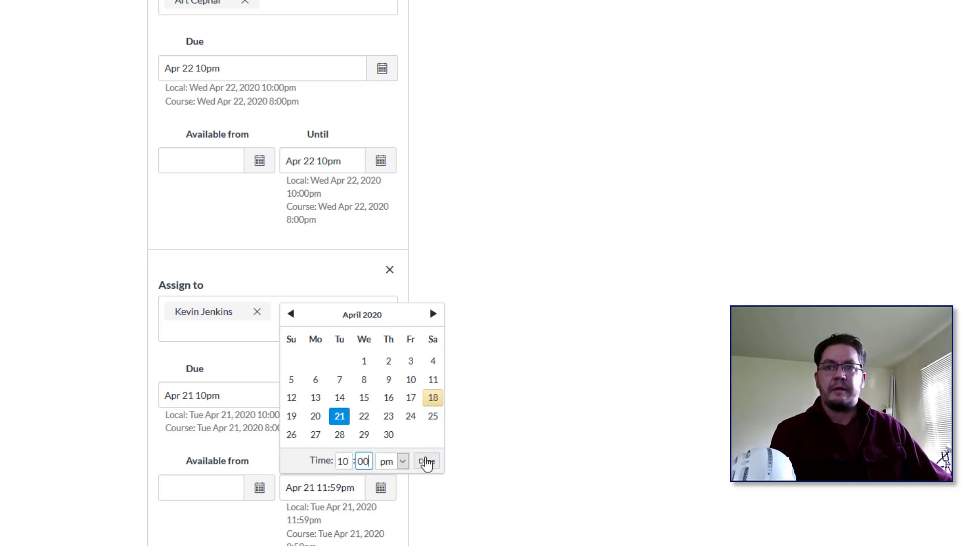
left_click(426, 462)
scroll(524, 438, "down", 3)
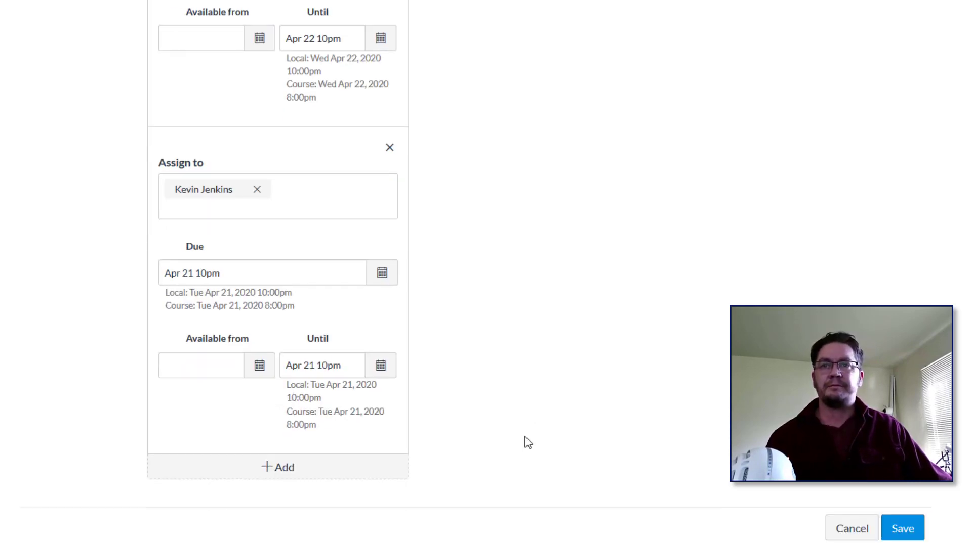
left_click(904, 528)
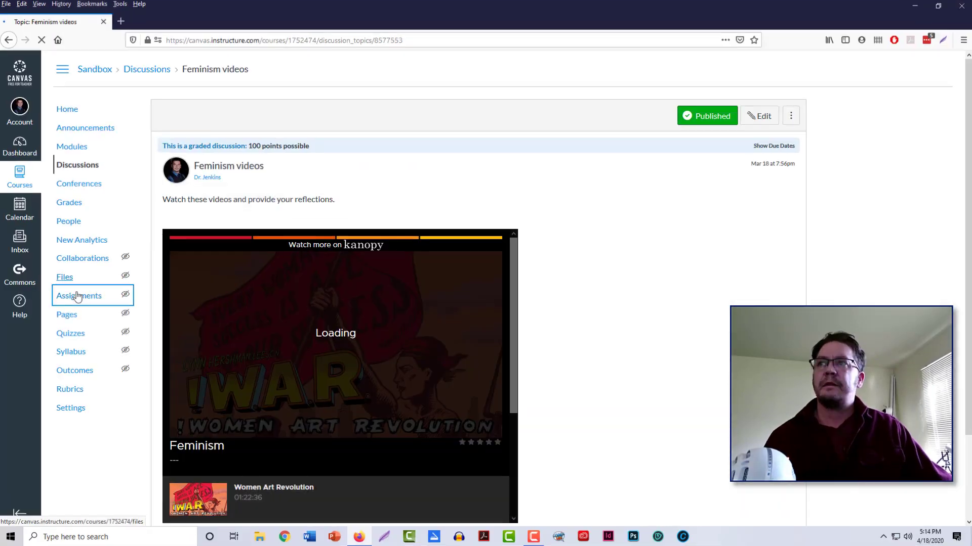
Check the multiple availability and due dates of Feminism videos in the course's assignment list
left_click(79, 299)
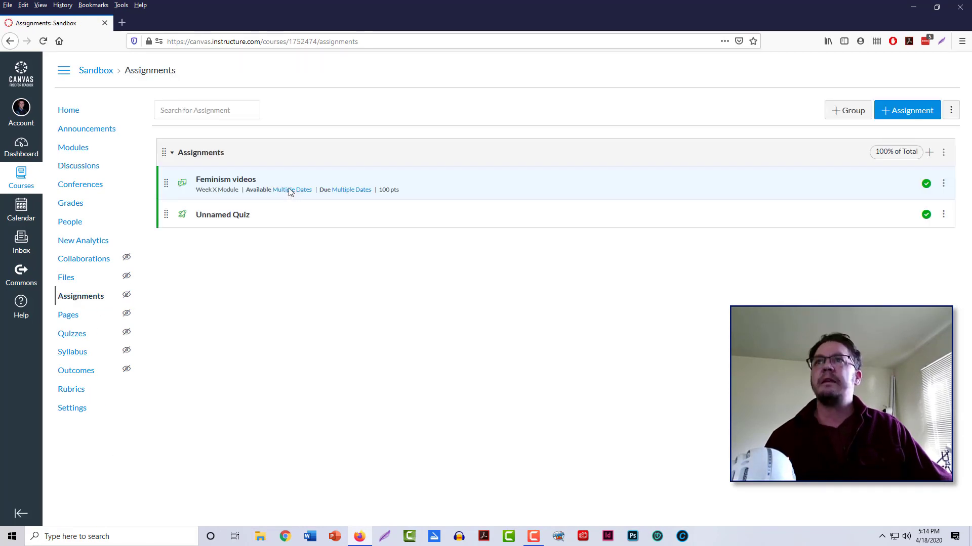
mouse_move(290, 191)
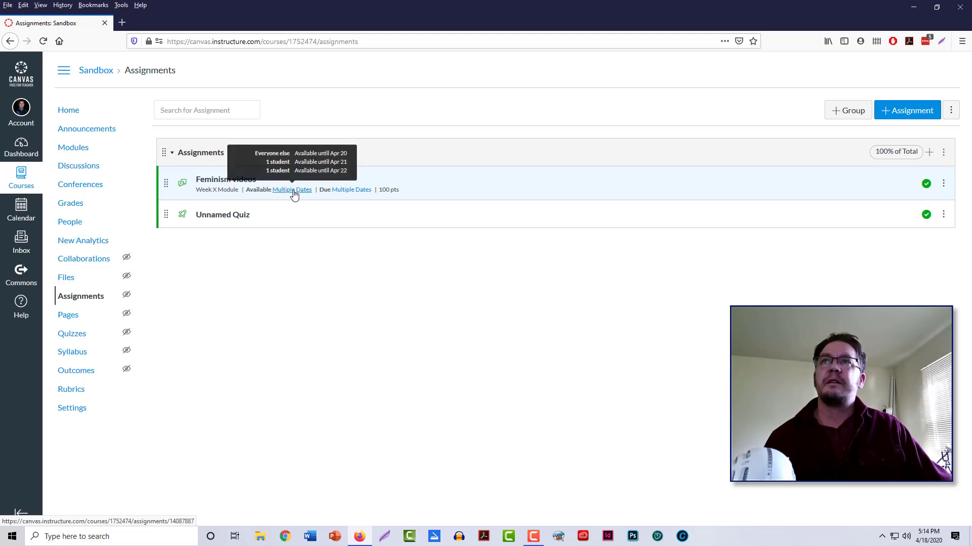
mouse_move(339, 195)
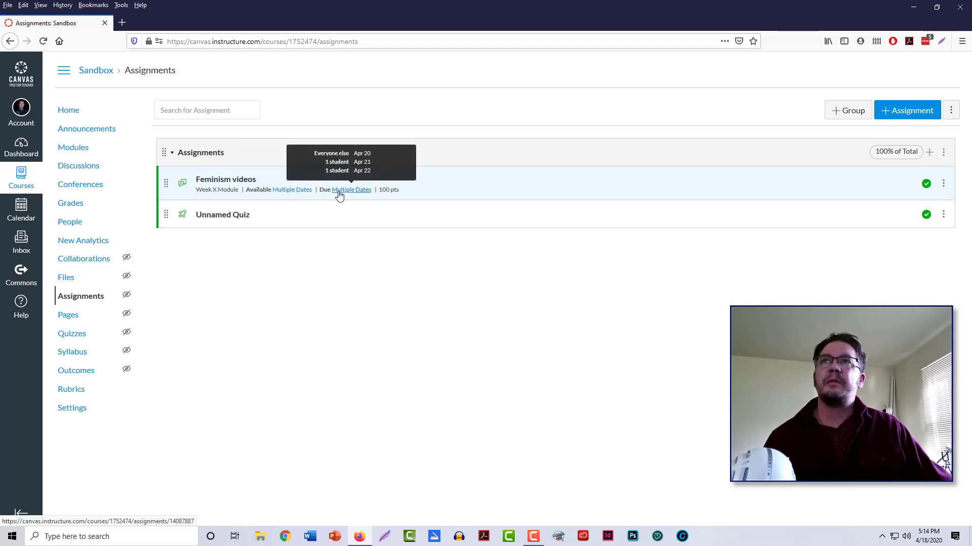